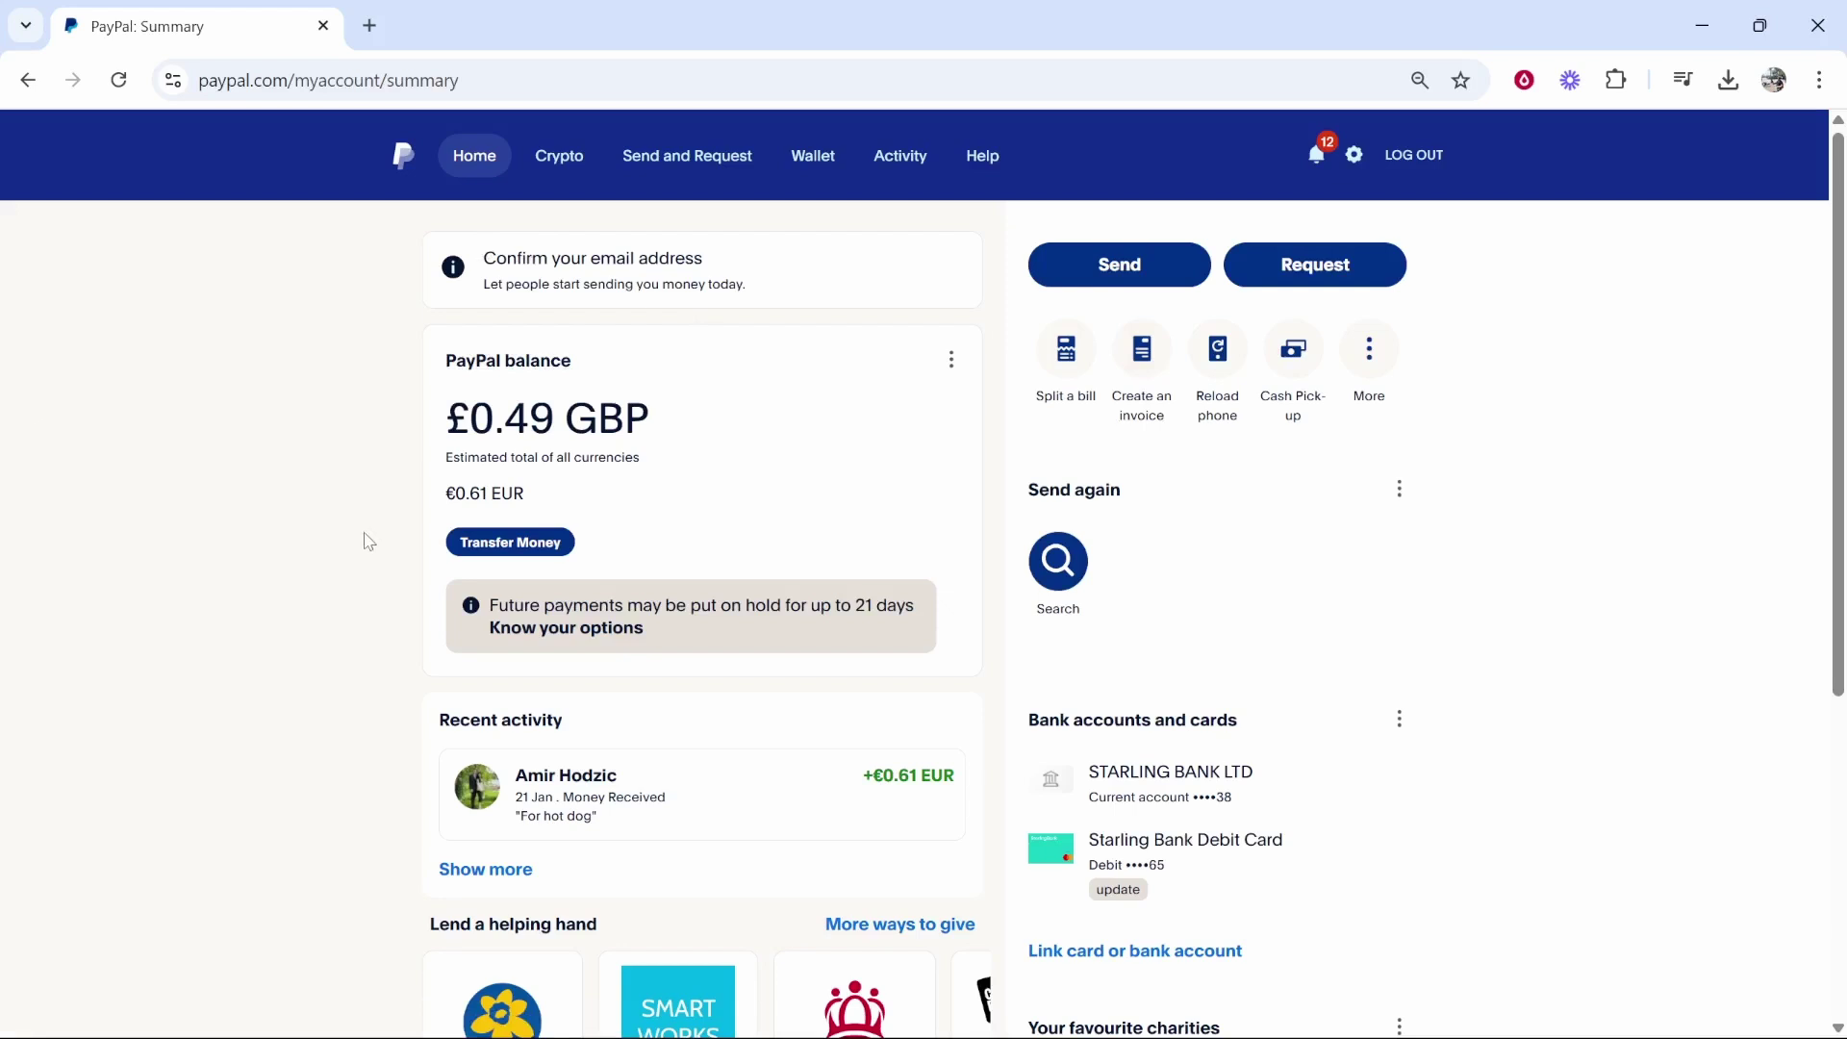
Open the Request money page from the account Summary page.
{"action": "left_click", "coordinate": [1331, 267]}
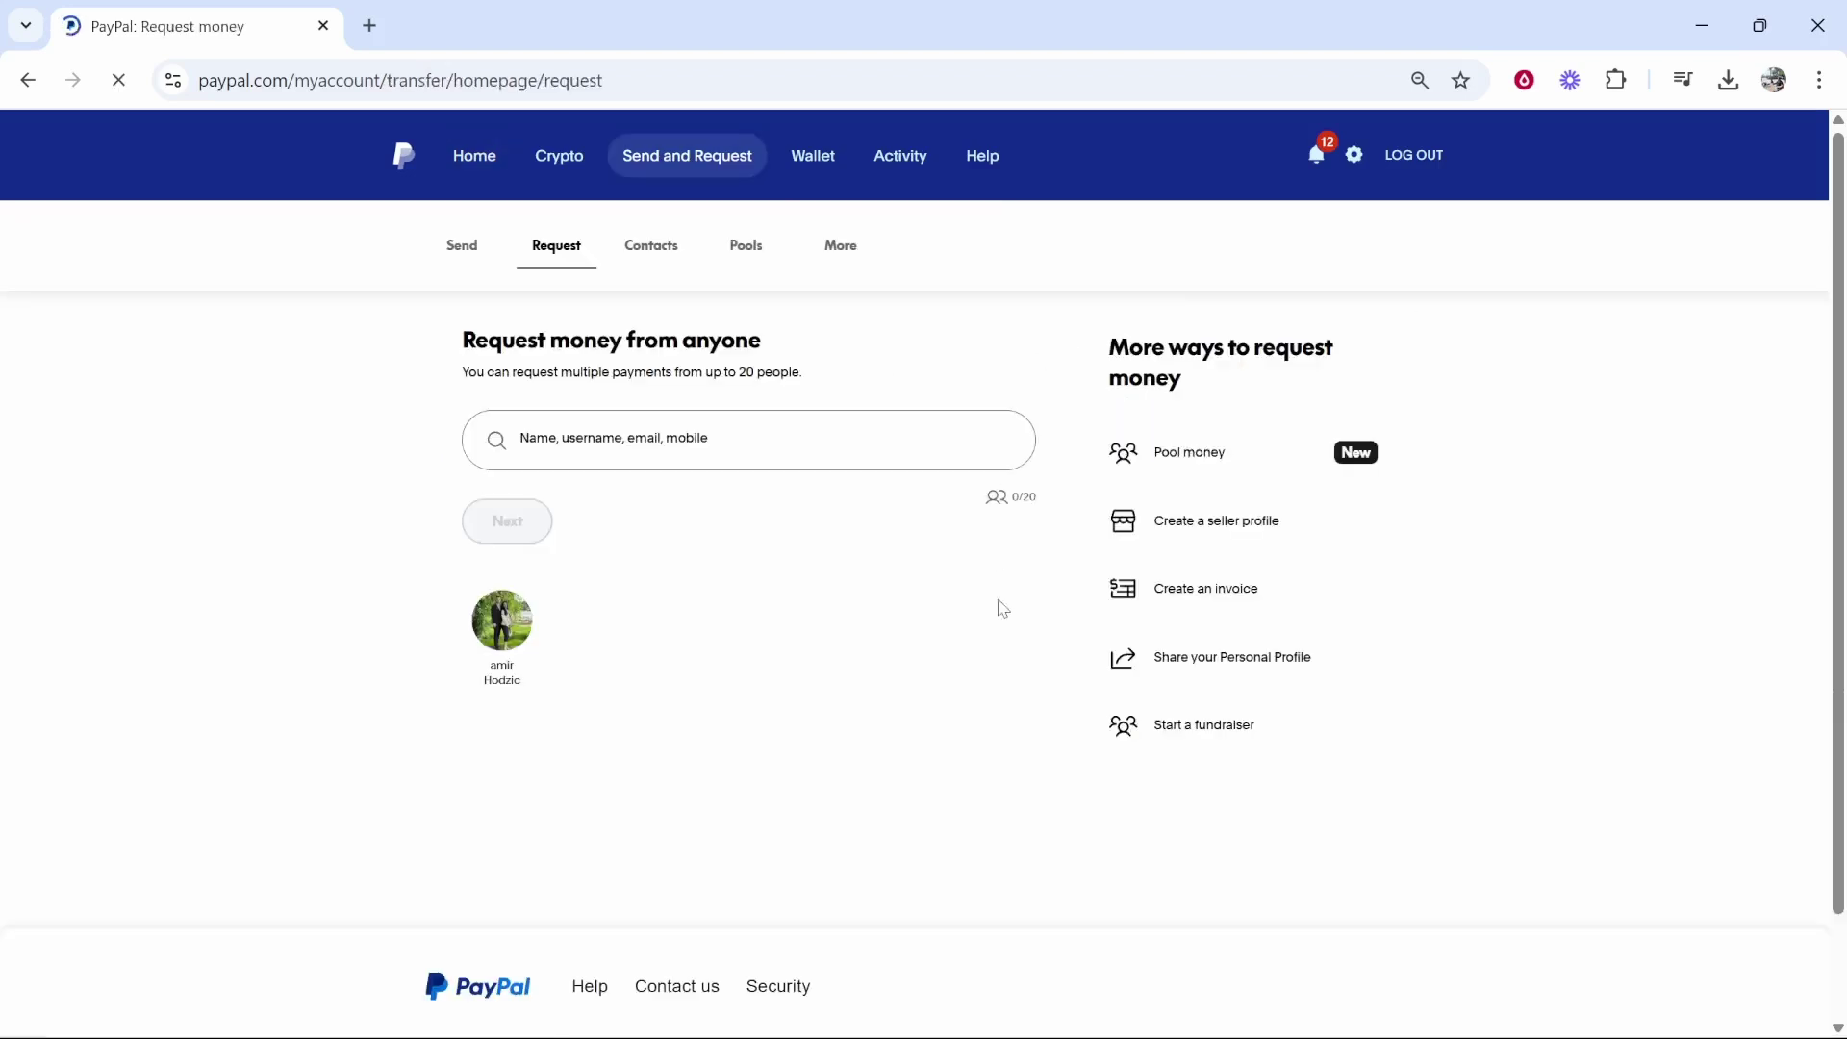
Open the PayPal.Me 'Edit your profile' page via 'Share your Personal Profile'.
{"action": "left_click", "coordinate": [1183, 658]}
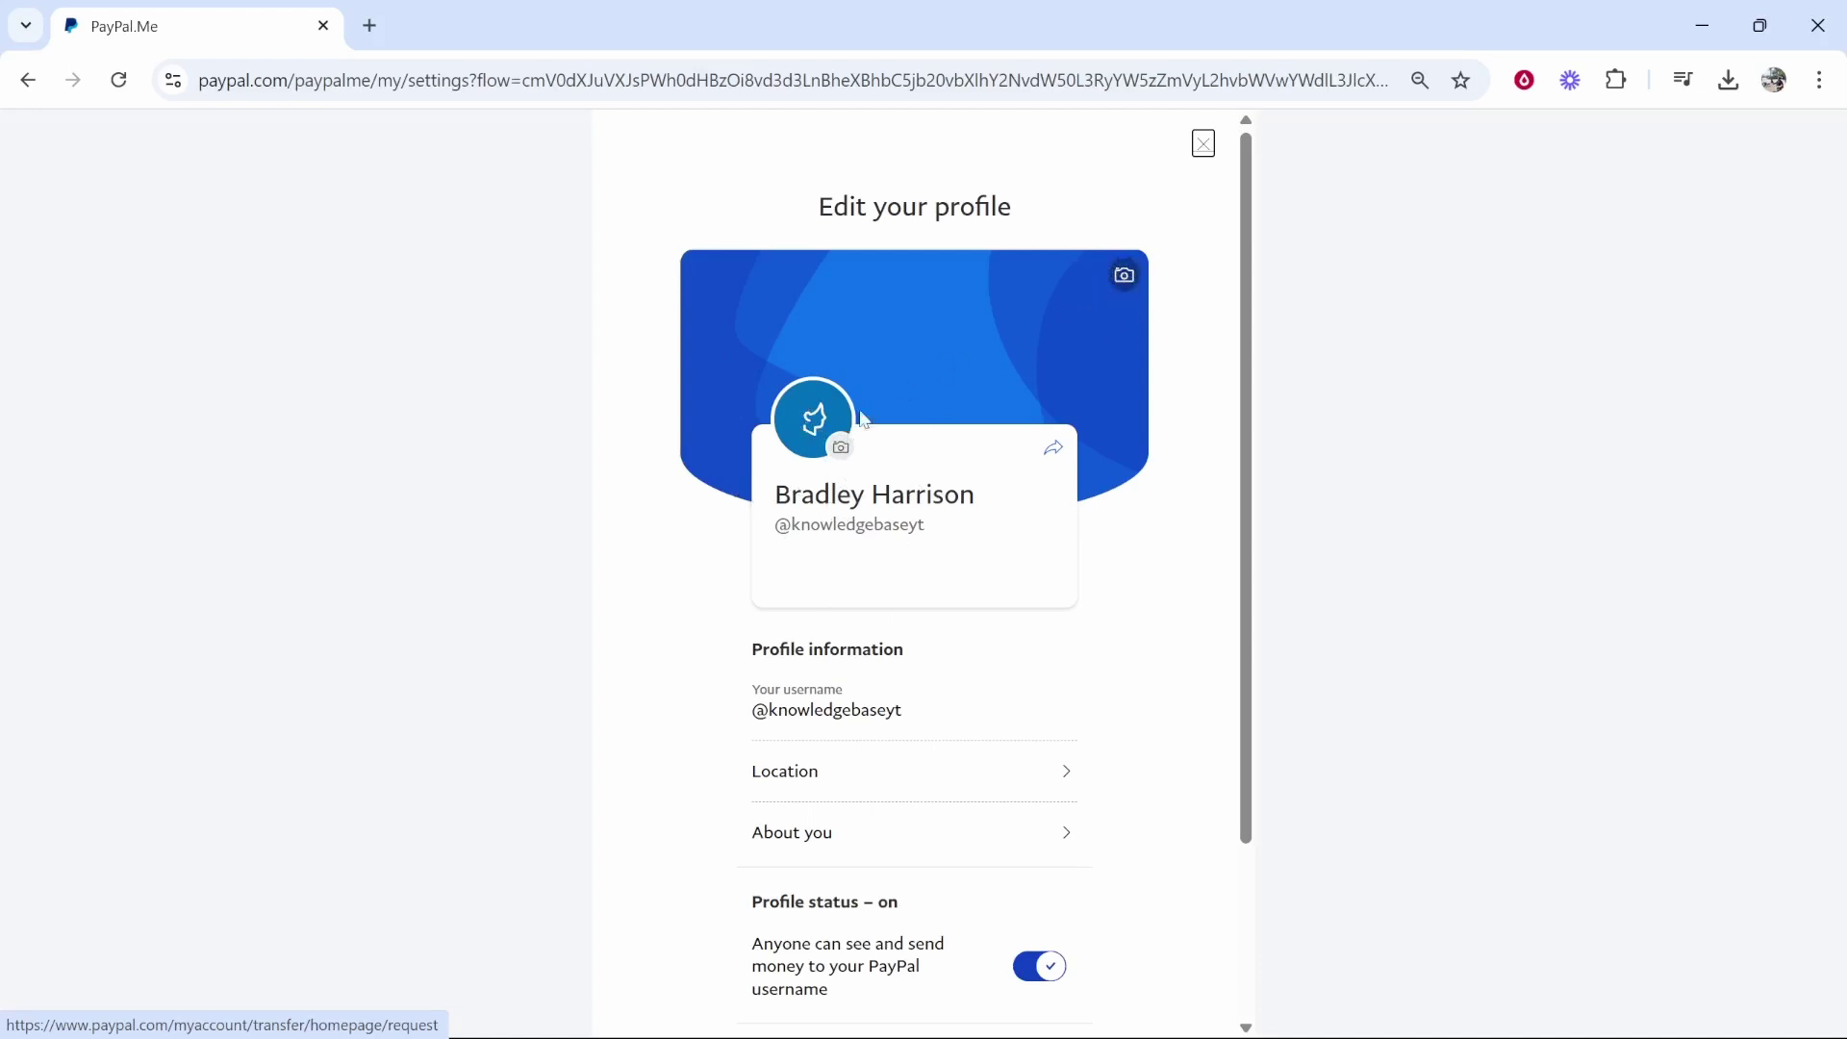
{"action": "scroll", "coordinate": [960, 476], "scroll_direction": "down", "scroll_amount": 2}
{"action": "scroll", "coordinate": [1062, 617], "scroll_direction": "up", "scroll_amount": 2}
Copy the PayPal.Me profile link and load it in a new Chrome incognito window.
{"action": "left_click", "coordinate": [1055, 456]}
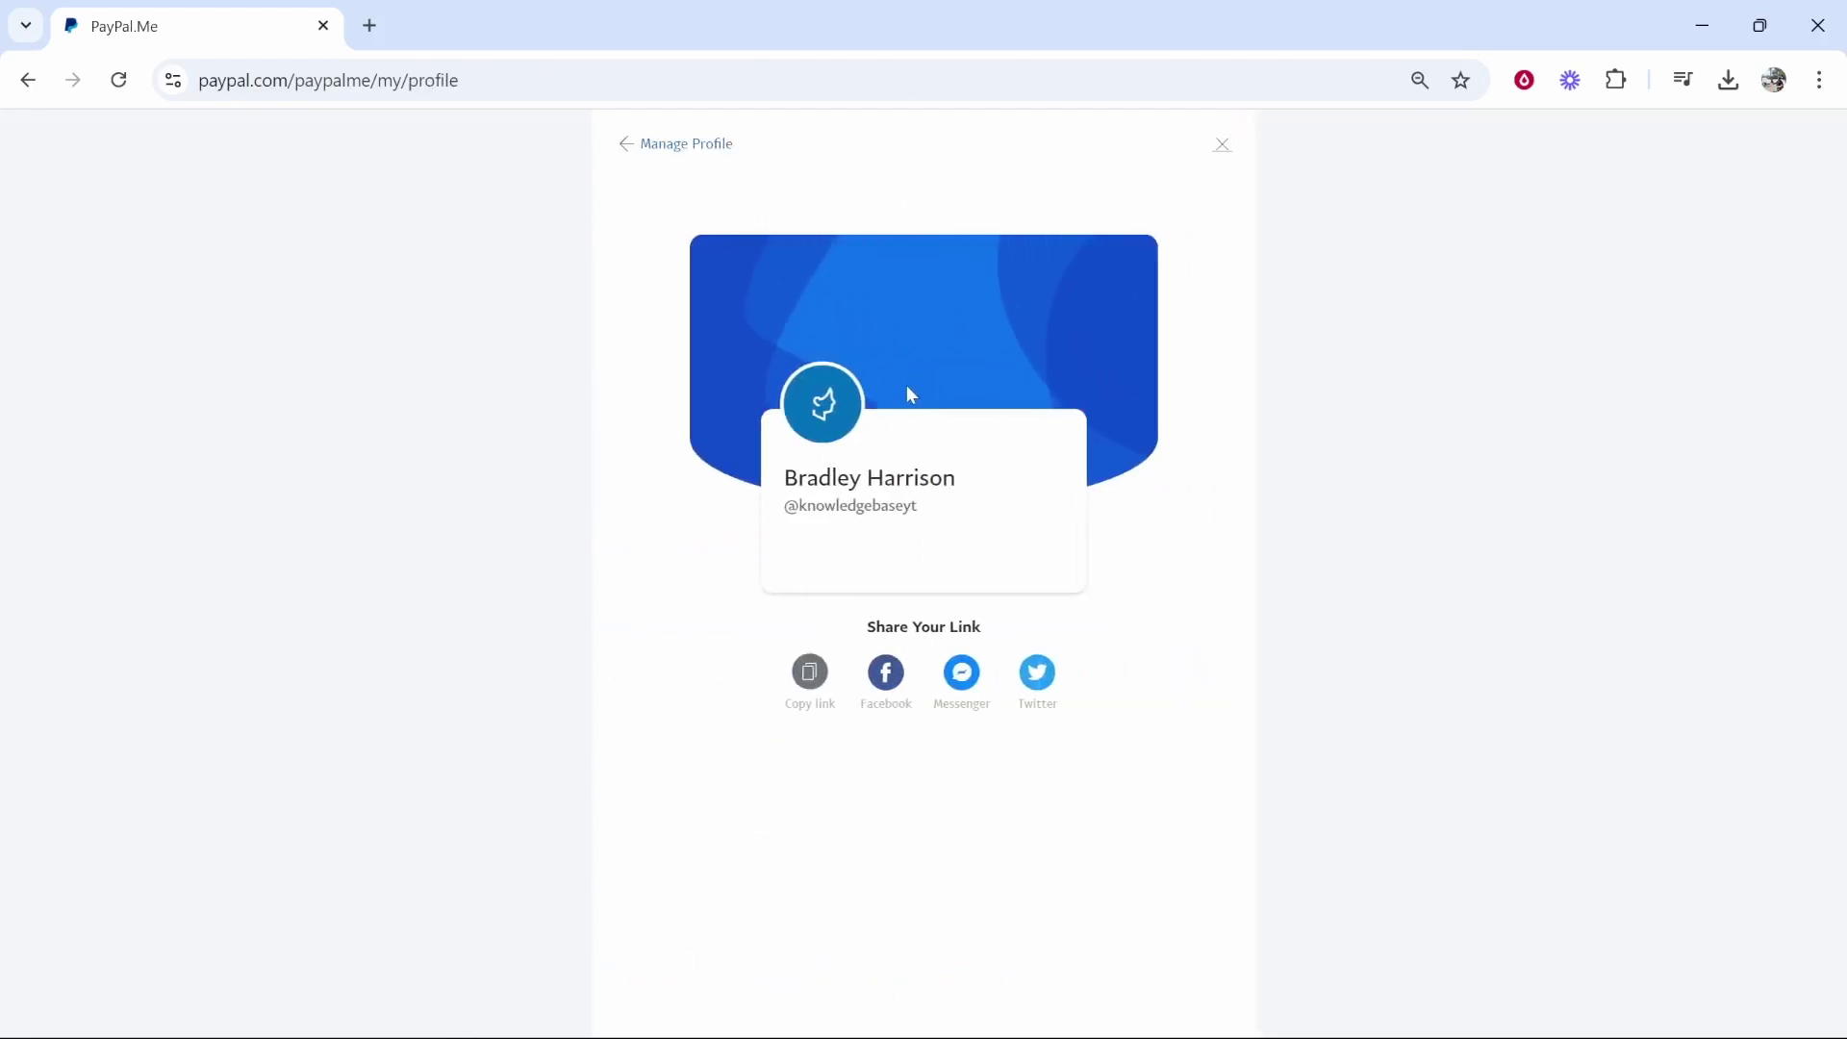
{"action": "left_click", "coordinate": [811, 675]}
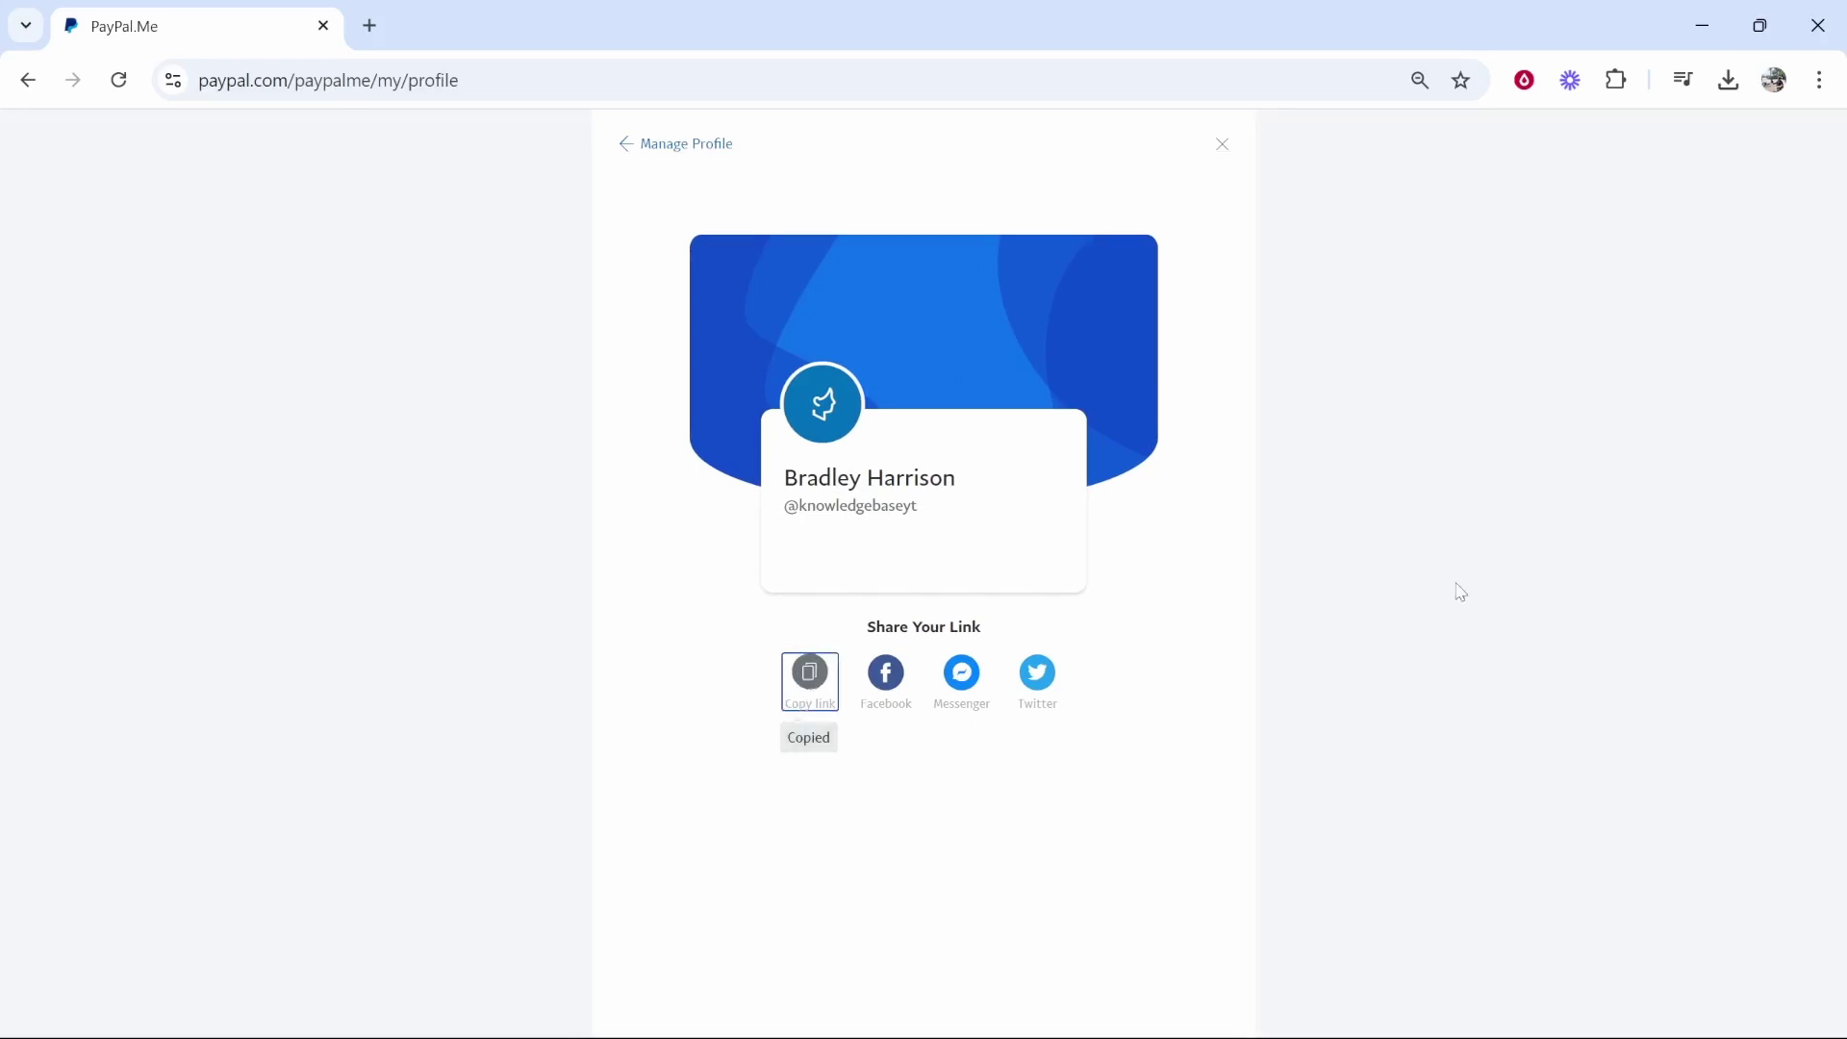
{"action": "left_click", "coordinate": [1820, 79]}
{"action": "left_click", "coordinate": [1531, 260]}
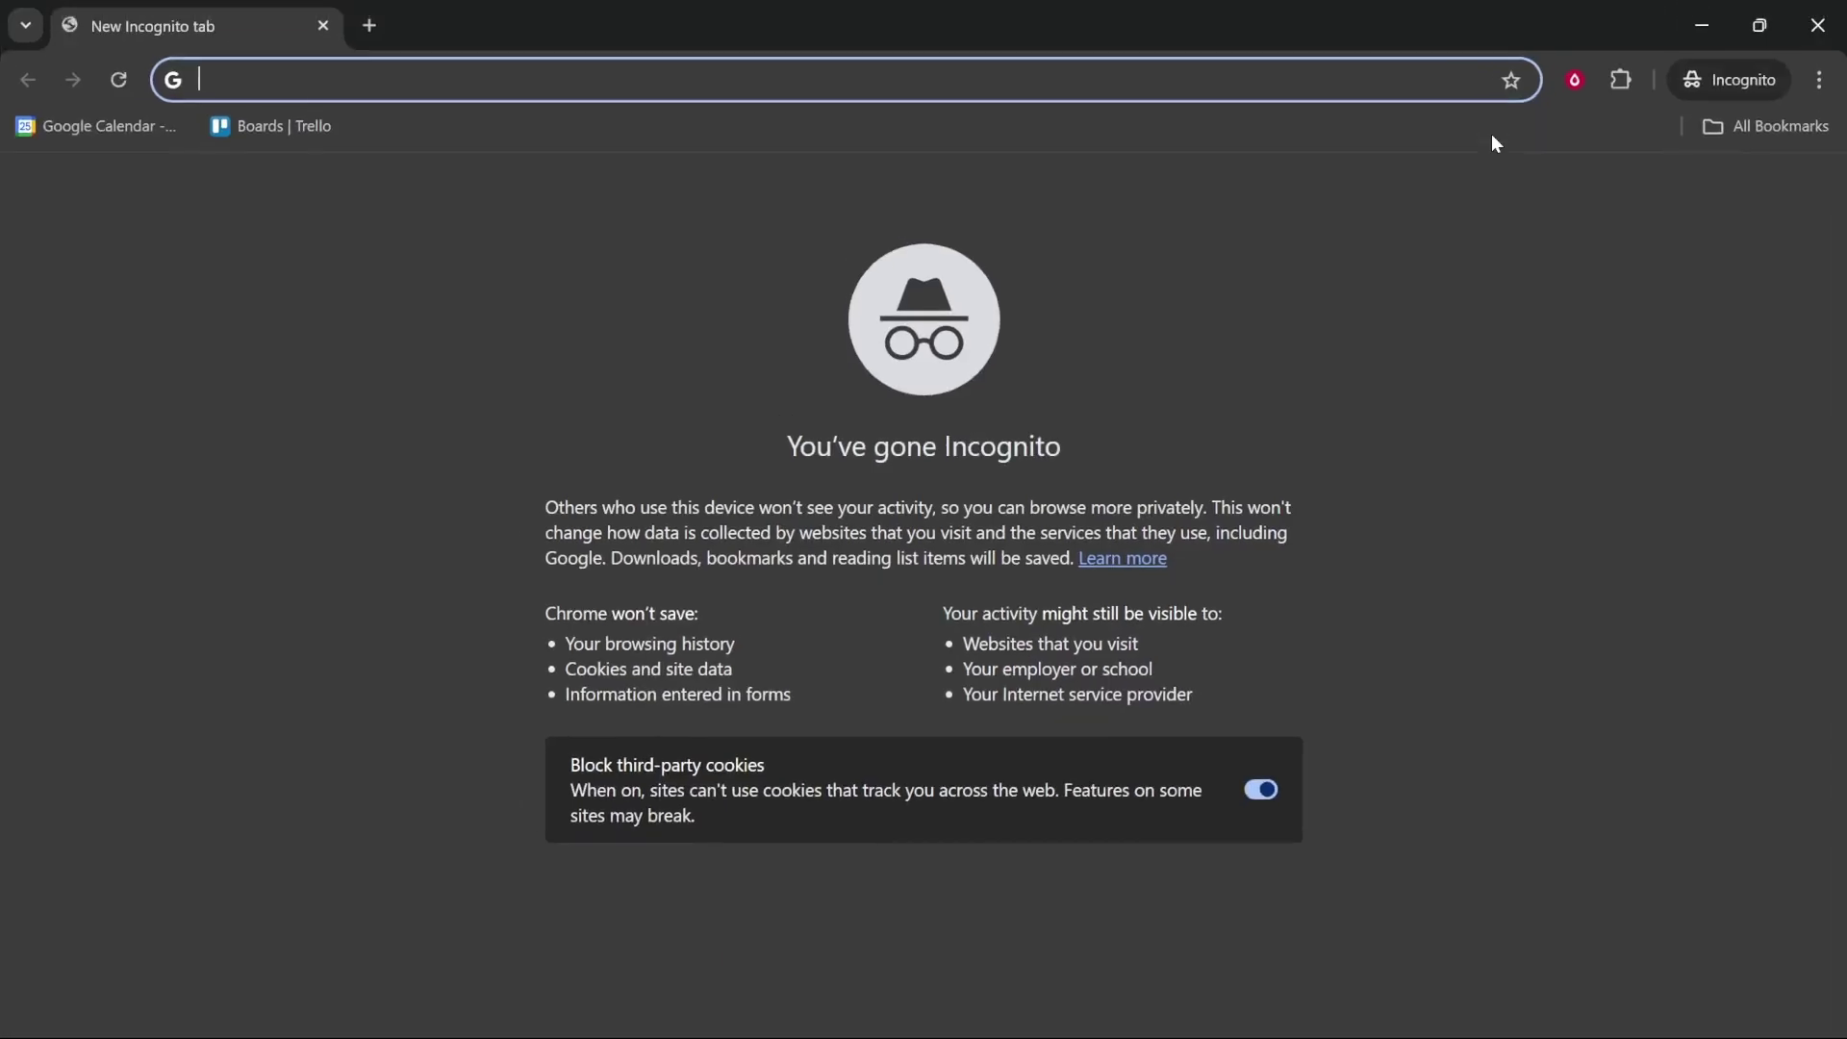
{"action": "key", "text": "ctrl+v"}
{"action": "key", "text": "Return"}
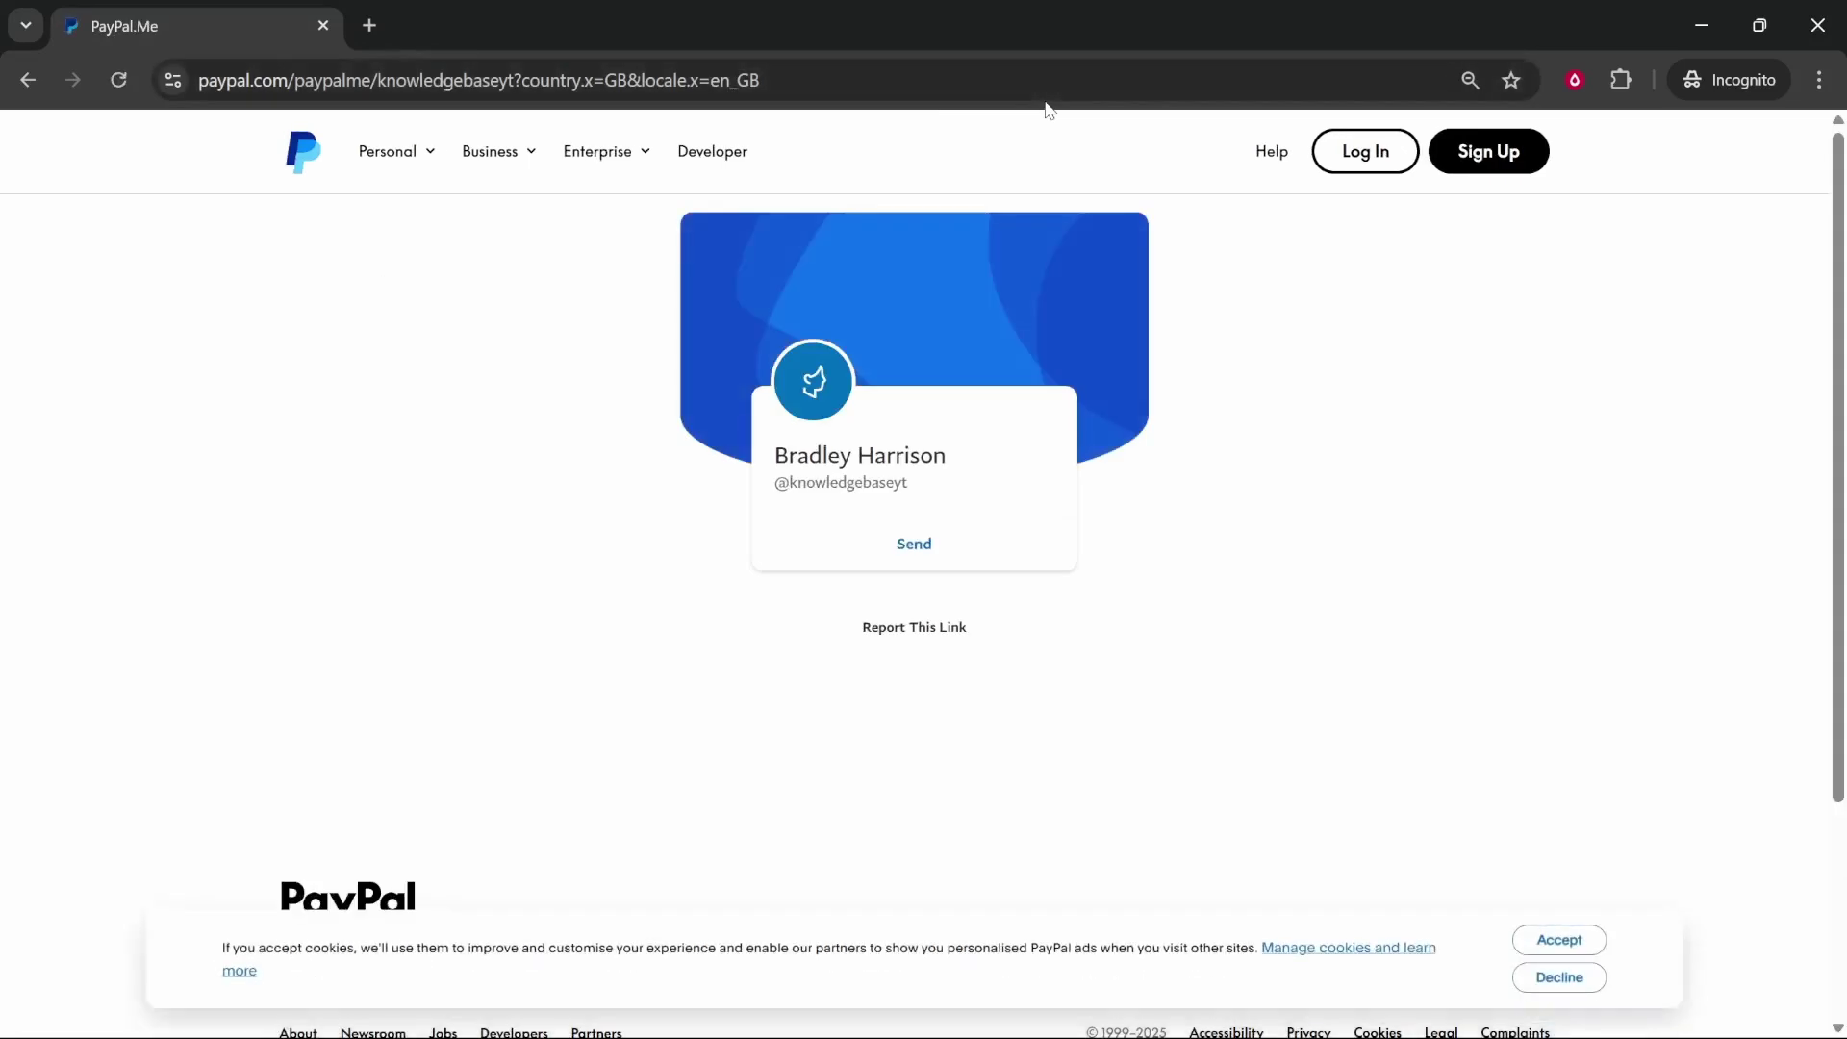
{"action": "left_click", "coordinate": [913, 544]}
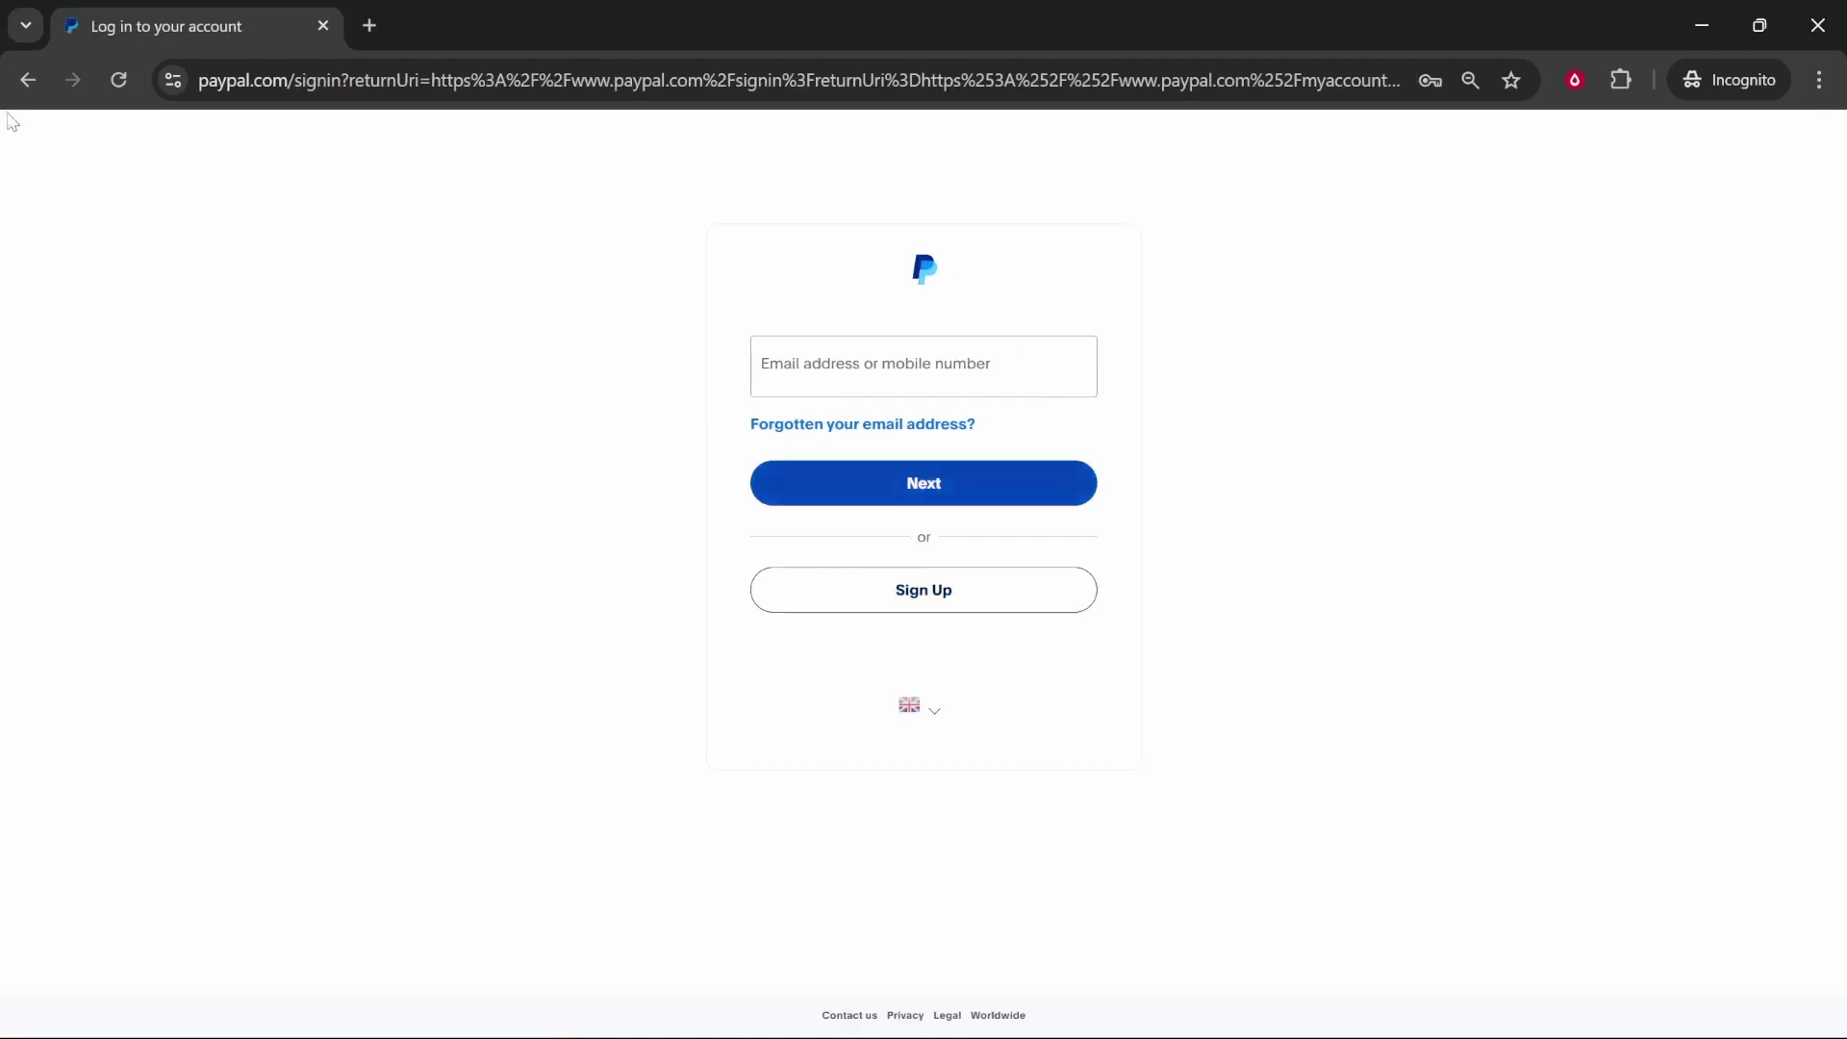
{"action": "left_click", "coordinate": [27, 79]}
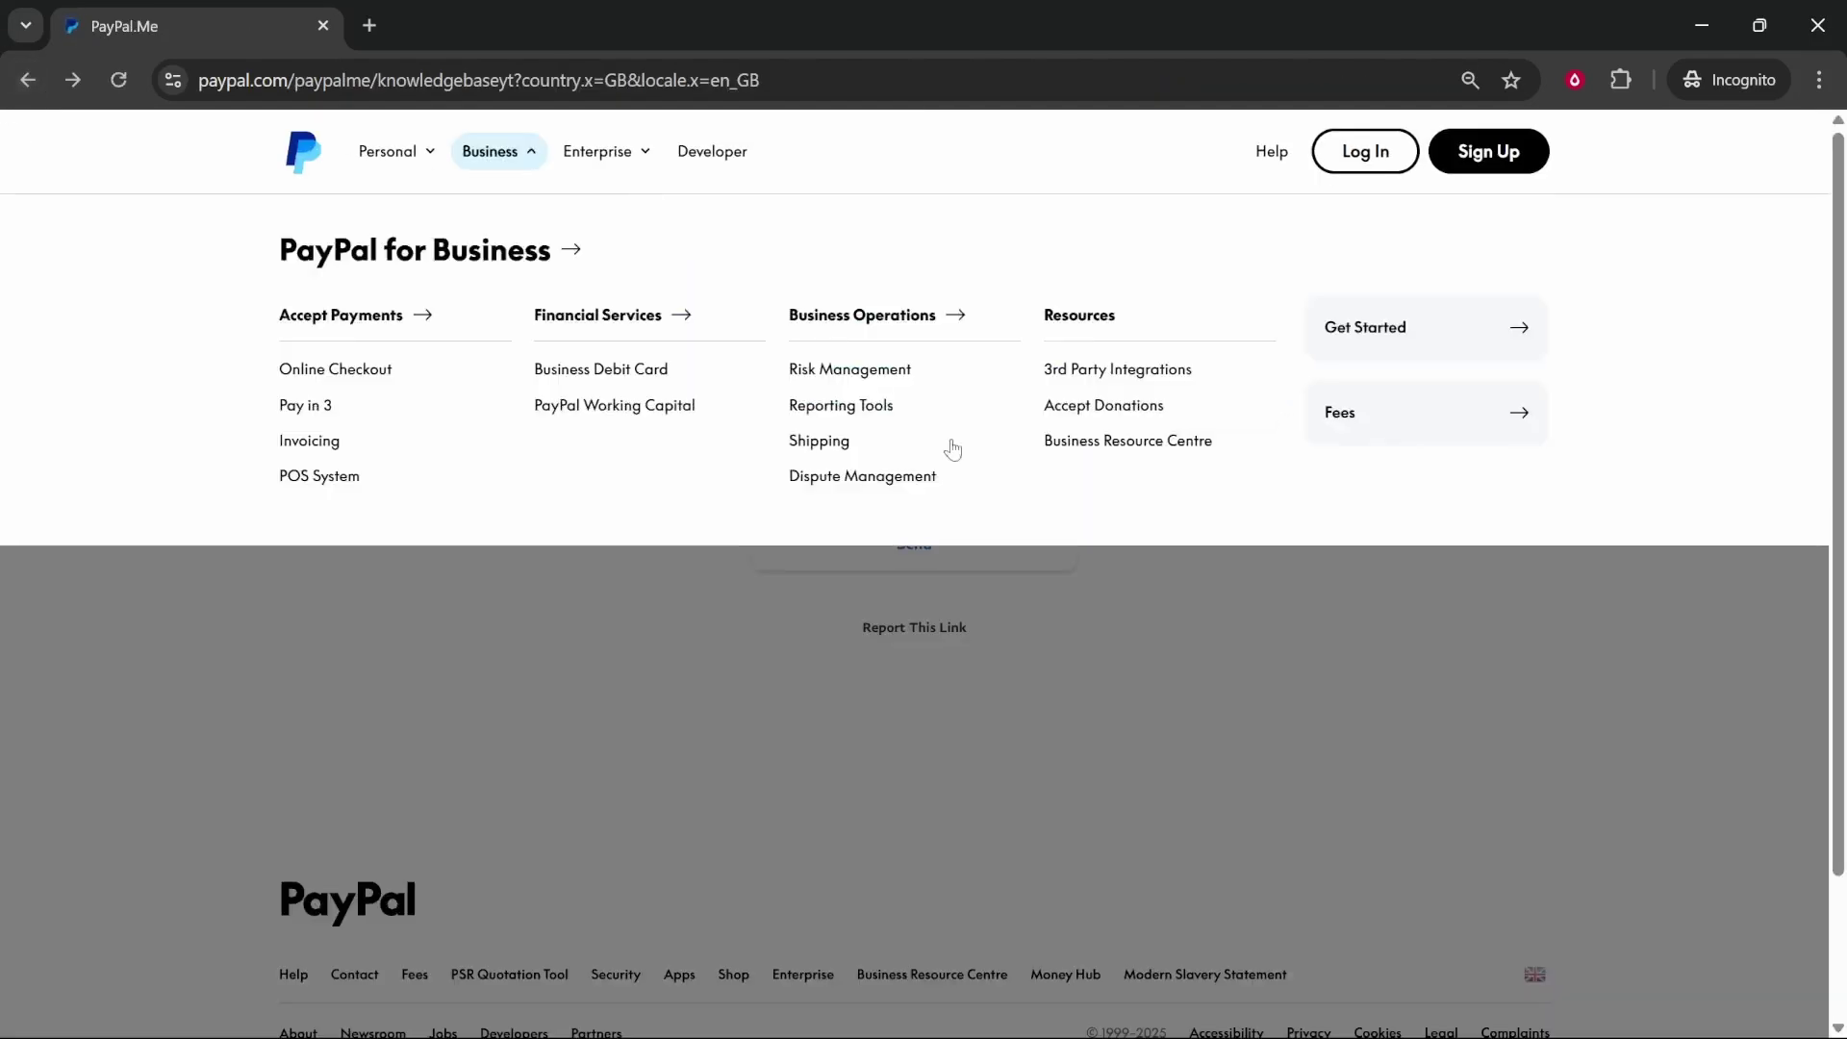